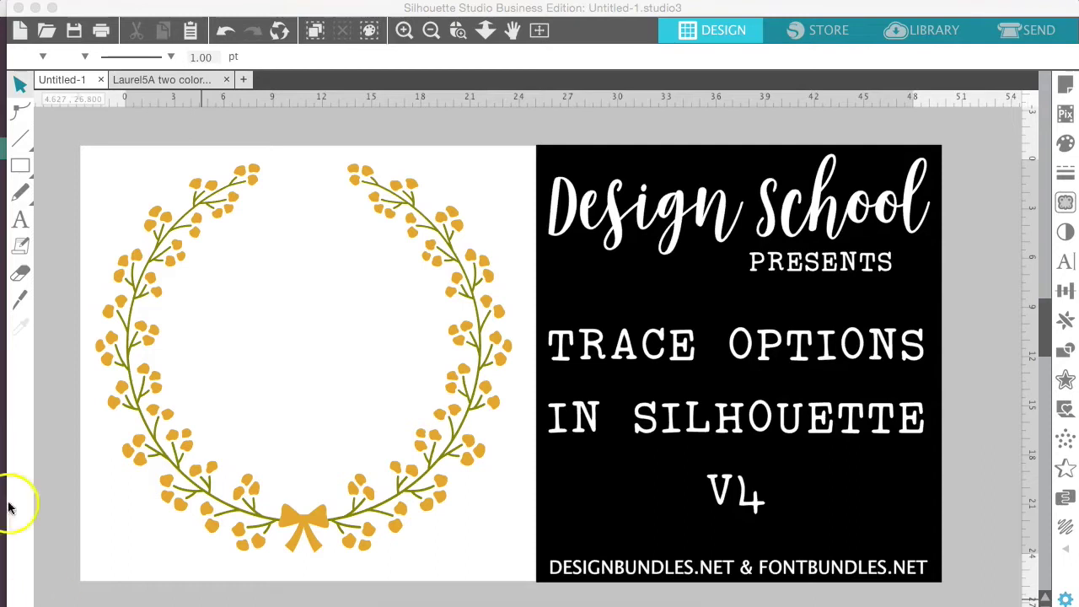
Open the Trace panel beside the laurel wreath title design.
{"action": "scroll", "coordinate": [47, 597], "scroll_direction": "down", "scroll_amount": 1}
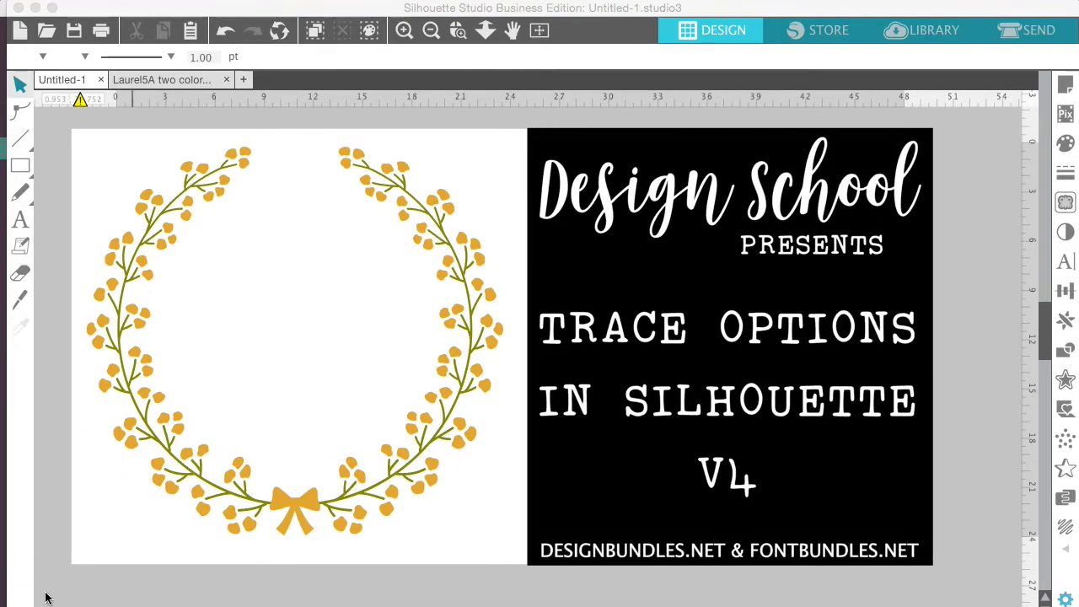
{"action": "left_click", "coordinate": [1064, 204]}
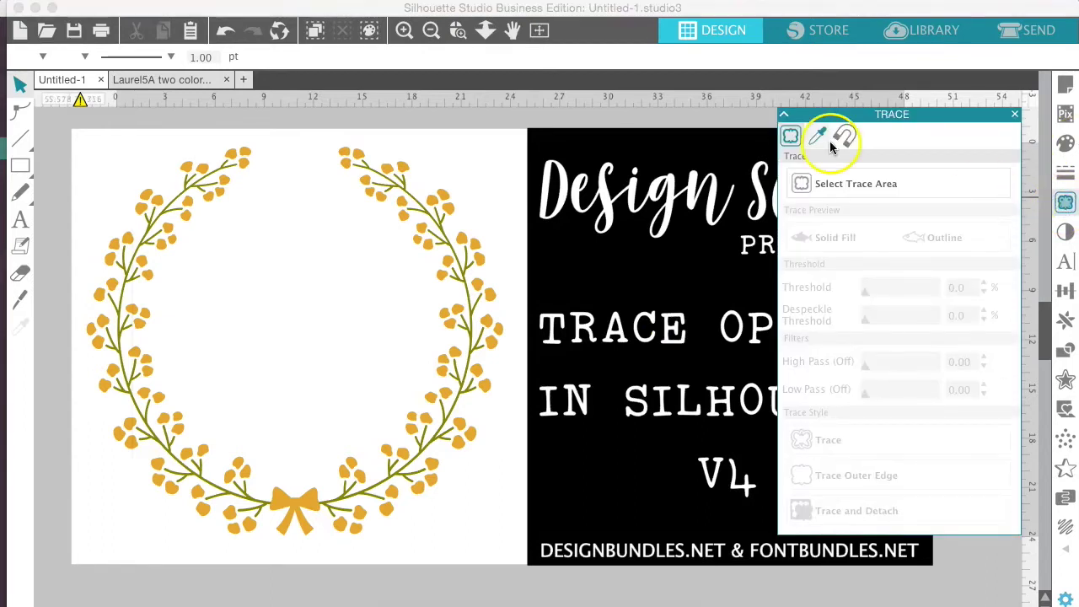
Box the entire wreath as the trace area and trace it at a 74% threshold.
{"action": "left_click", "coordinate": [811, 186]}
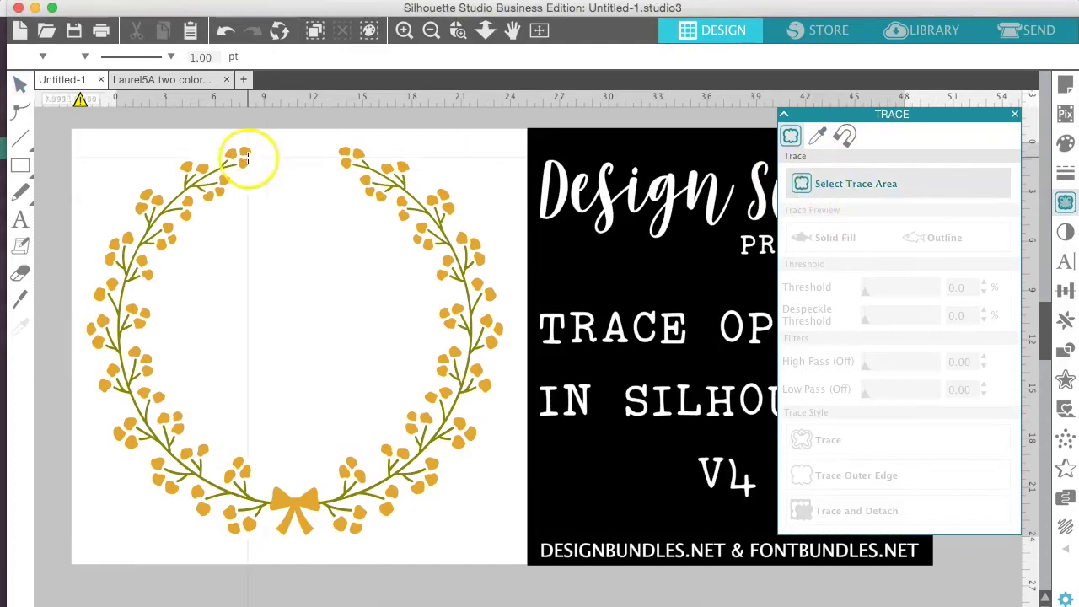
{"action": "mouse_move", "coordinate": [78, 140]}
{"action": "left_mouse_down"}
{"action": "mouse_move", "coordinate": [303, 193]}
{"action": "mouse_move", "coordinate": [447, 352]}
{"action": "mouse_move", "coordinate": [506, 481]}
{"action": "mouse_move", "coordinate": [517, 554]}
{"action": "left_mouse_up"}
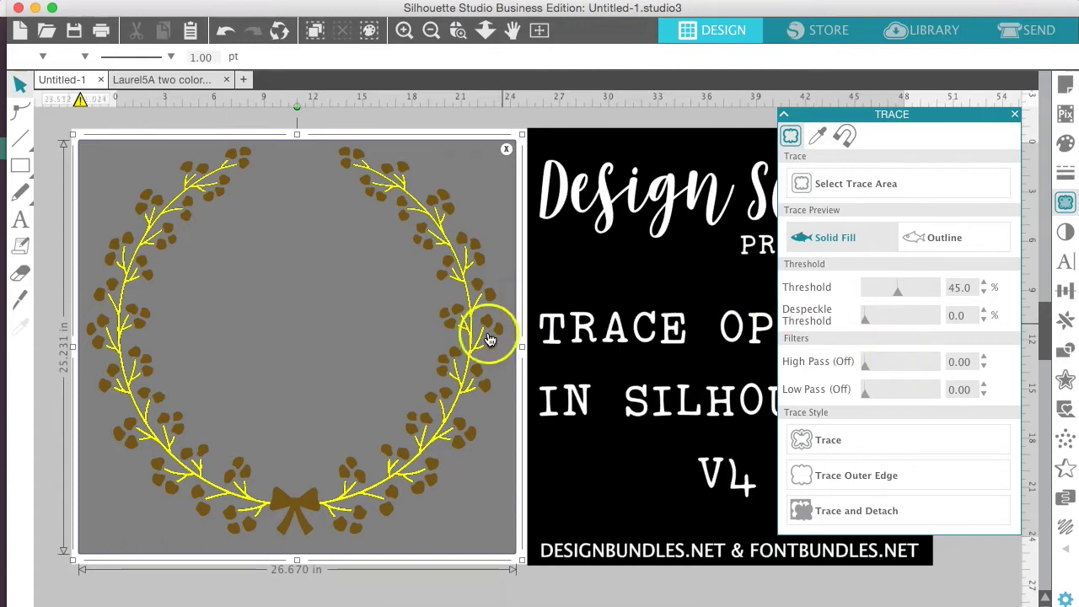
{"action": "left_click", "coordinate": [902, 293]}
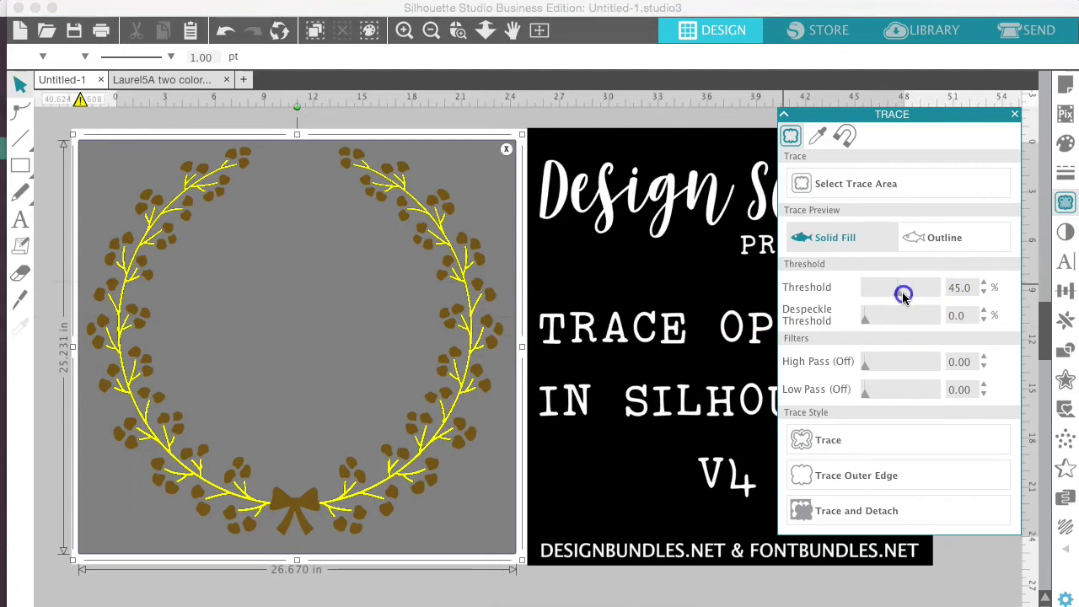
{"action": "left_click_drag", "start_coordinate": [909, 295], "coordinate": [920, 297]}
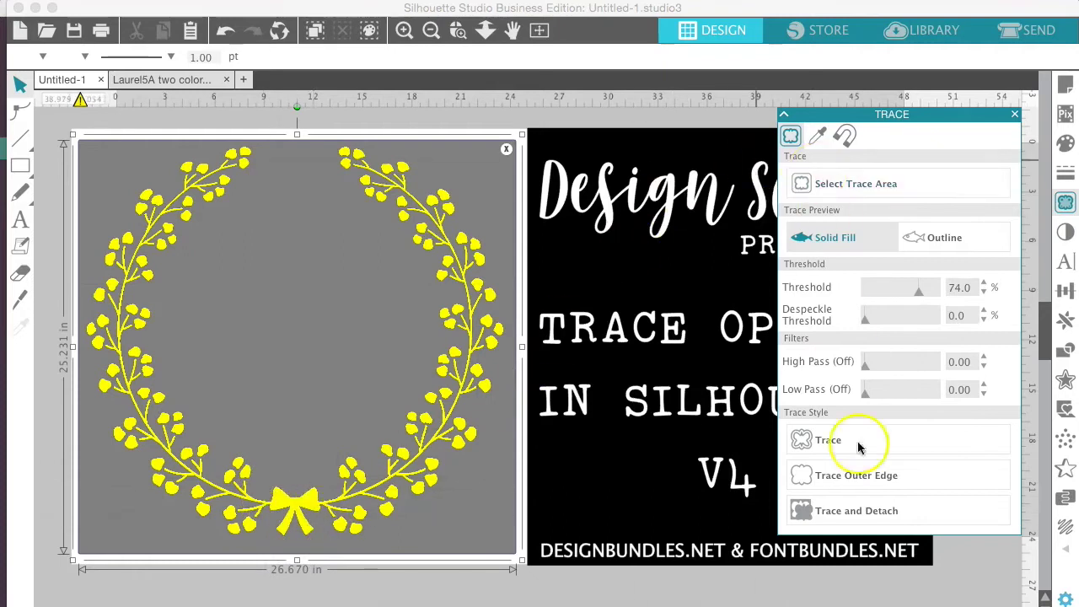
{"action": "left_click", "coordinate": [816, 440]}
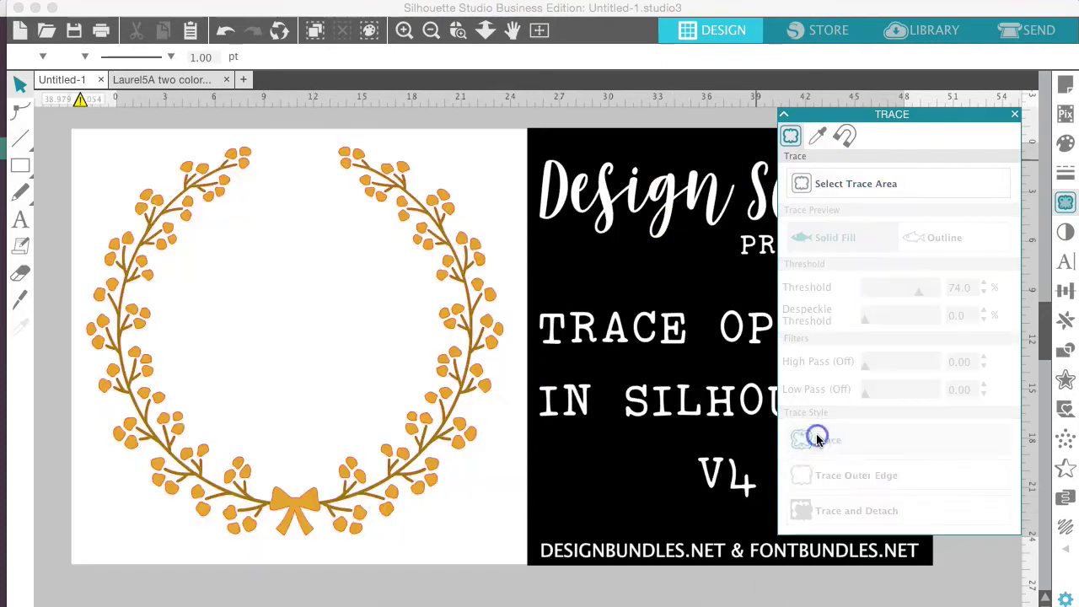
Drag the wreath image off its traced outline to expose the trace.
{"action": "left_click", "coordinate": [295, 507]}
{"action": "left_click_drag", "start_coordinate": [306, 507], "coordinate": [346, 555]}
{"action": "left_click", "coordinate": [307, 505]}
{"action": "left_click", "coordinate": [306, 503]}
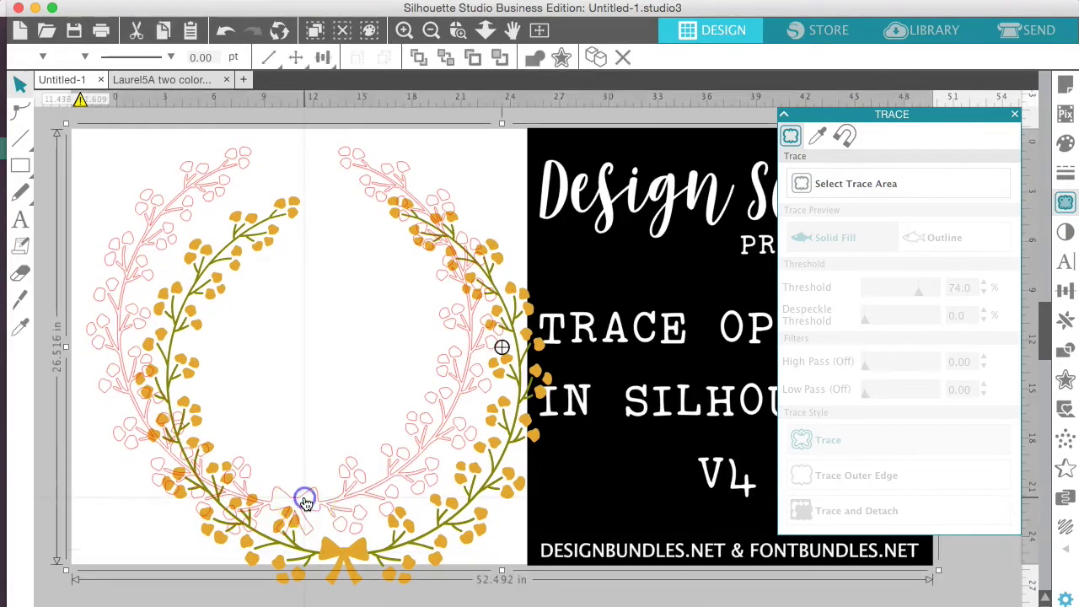
Fill the traced wreath outline red, then revert and show the wreath's trace preview.
{"action": "left_click", "coordinate": [301, 505]}
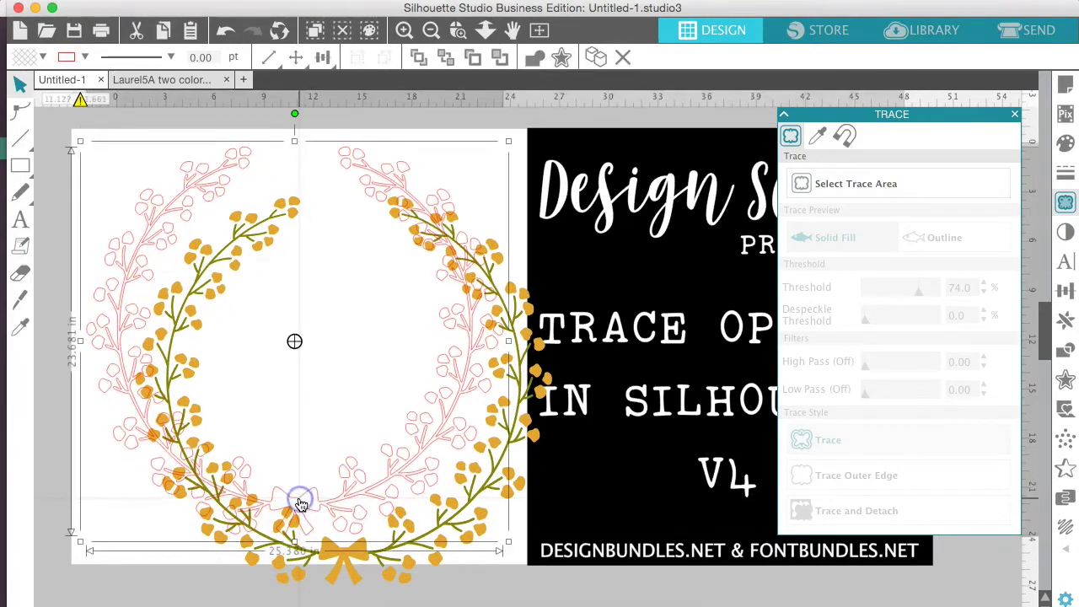
{"action": "left_click", "coordinate": [42, 56]}
{"action": "left_click", "coordinate": [30, 121]}
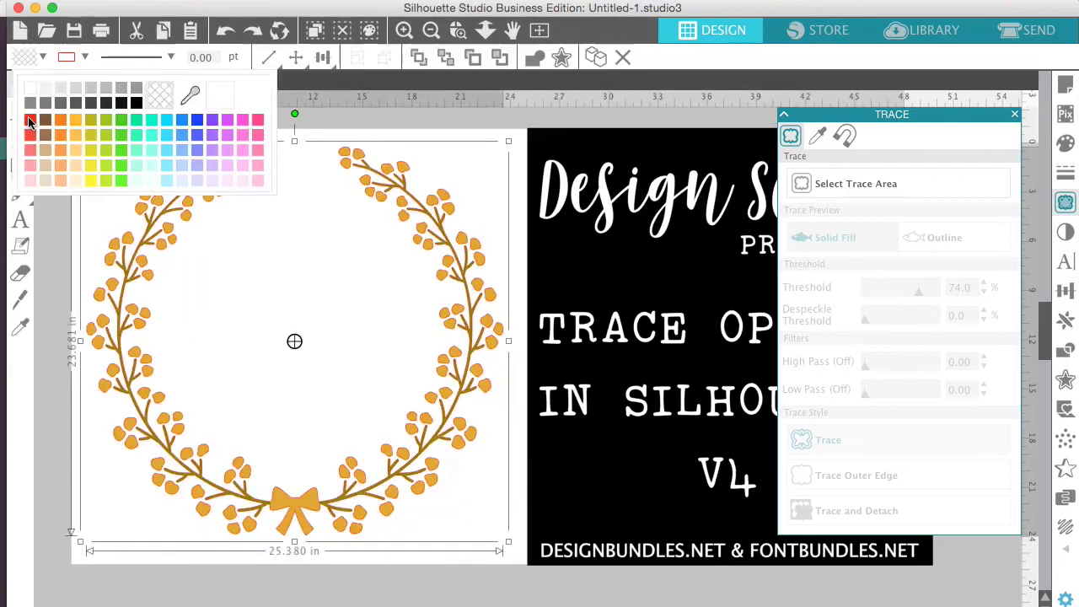
{"action": "key", "text": "Escape"}
{"action": "key", "text": "Escape"}
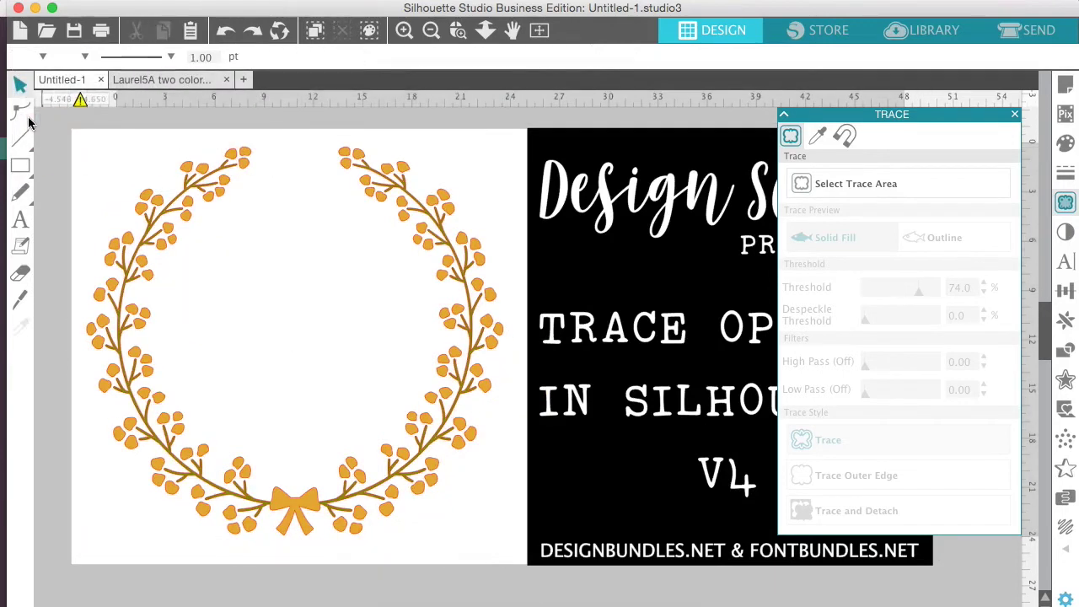
{"action": "left_click", "coordinate": [295, 525]}
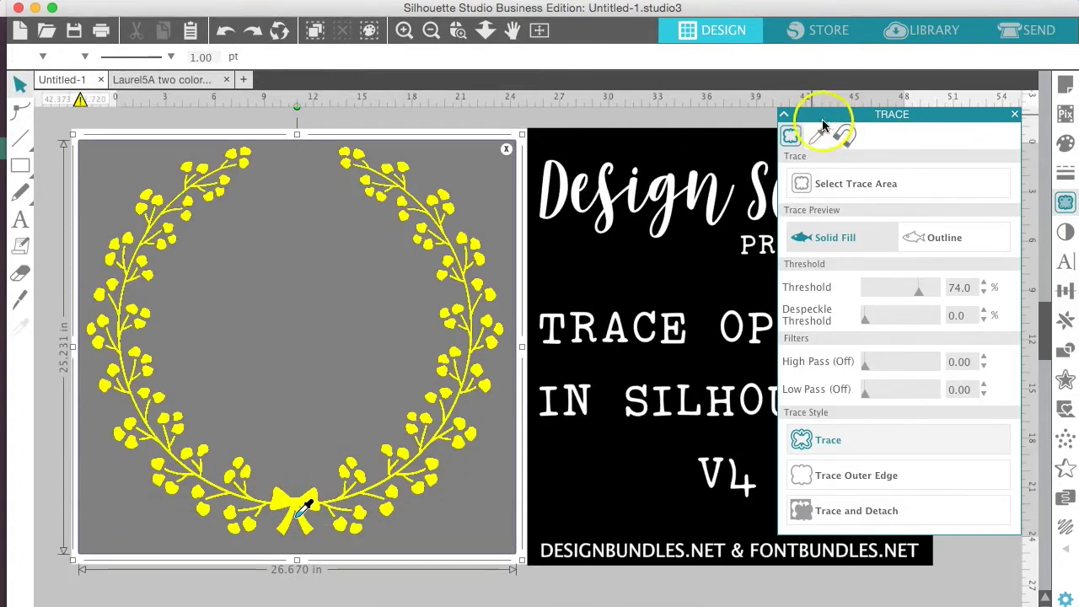
Set up a Trace by Color on the sampled blossom colour at 38% tolerance.
{"action": "left_click", "coordinate": [822, 126]}
{"action": "left_click", "coordinate": [824, 181]}
{"action": "left_click", "coordinate": [447, 209]}
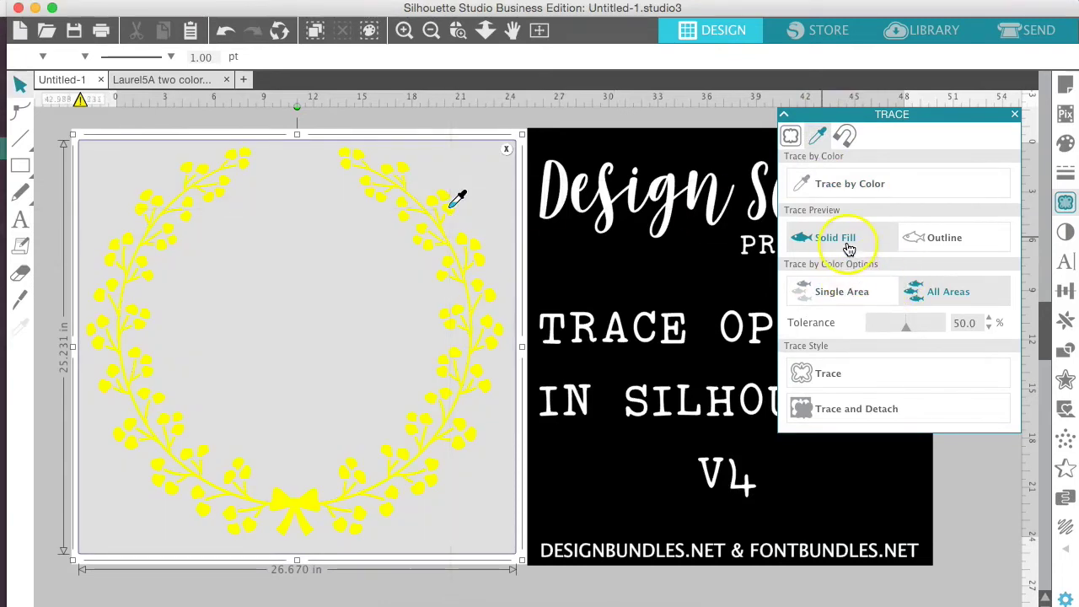
{"action": "left_click_drag", "start_coordinate": [911, 334], "coordinate": [898, 334]}
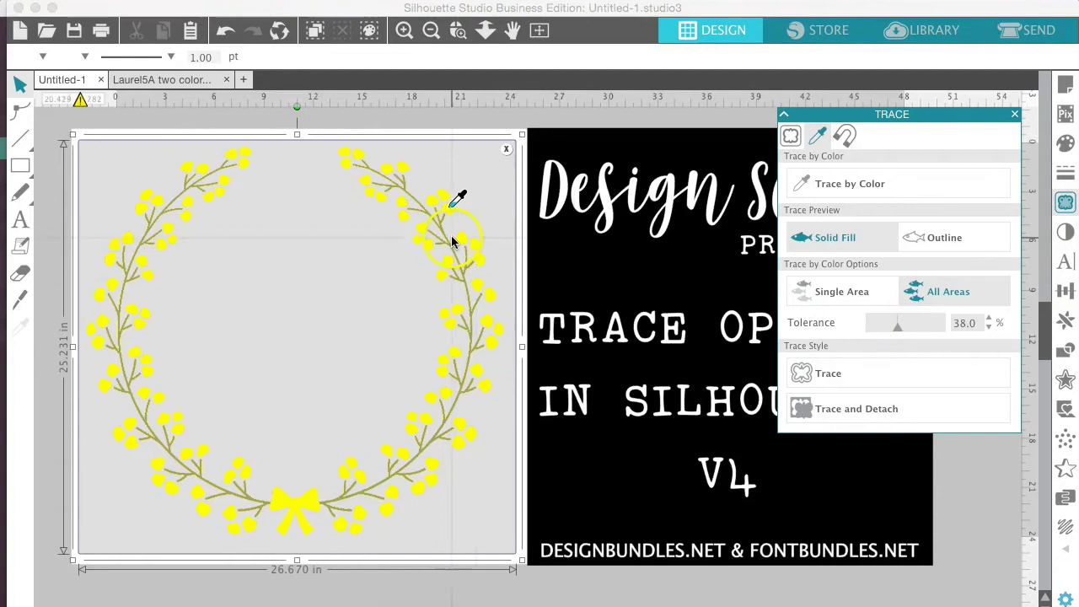
{"action": "left_click", "coordinate": [455, 32]}
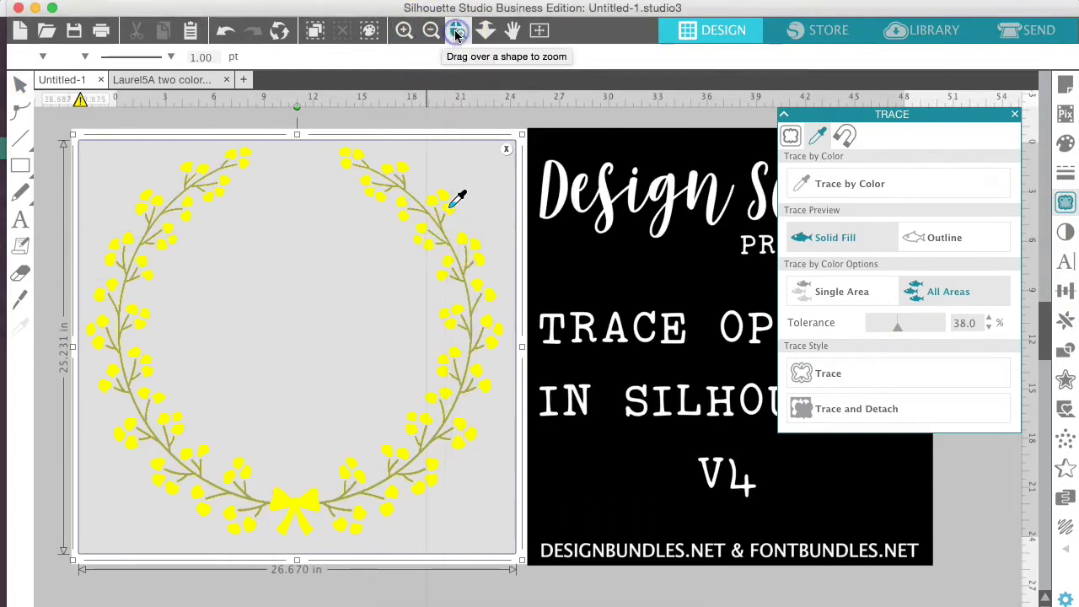
Zoom in on the wreath and trace the blossoms at 30% colour tolerance.
{"action": "left_click", "coordinate": [442, 236]}
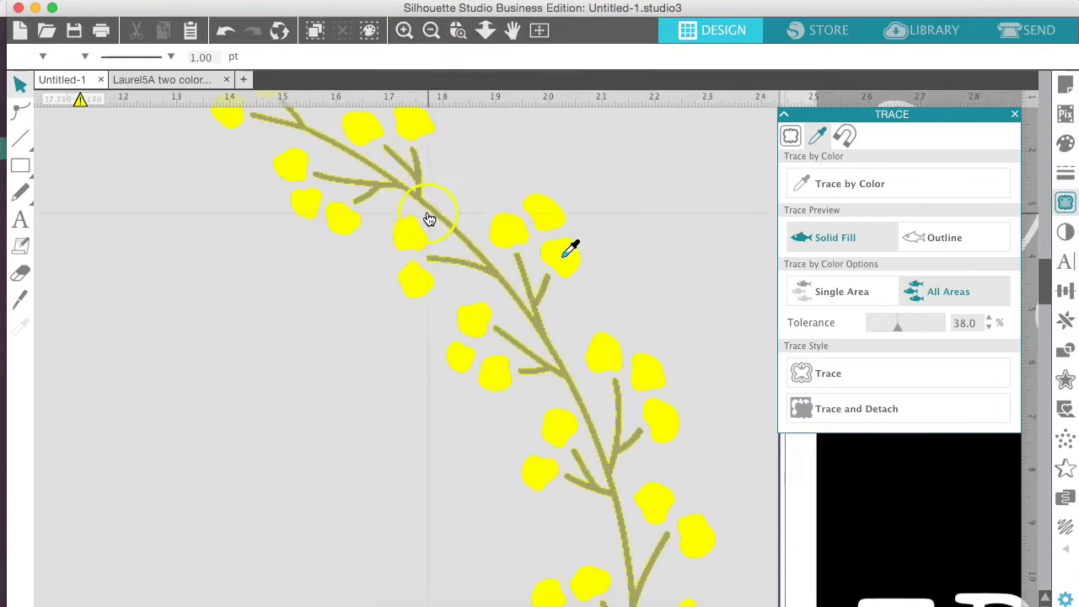
{"action": "left_click", "coordinate": [897, 331]}
{"action": "left_click_drag", "start_coordinate": [892, 335], "coordinate": [887, 333]}
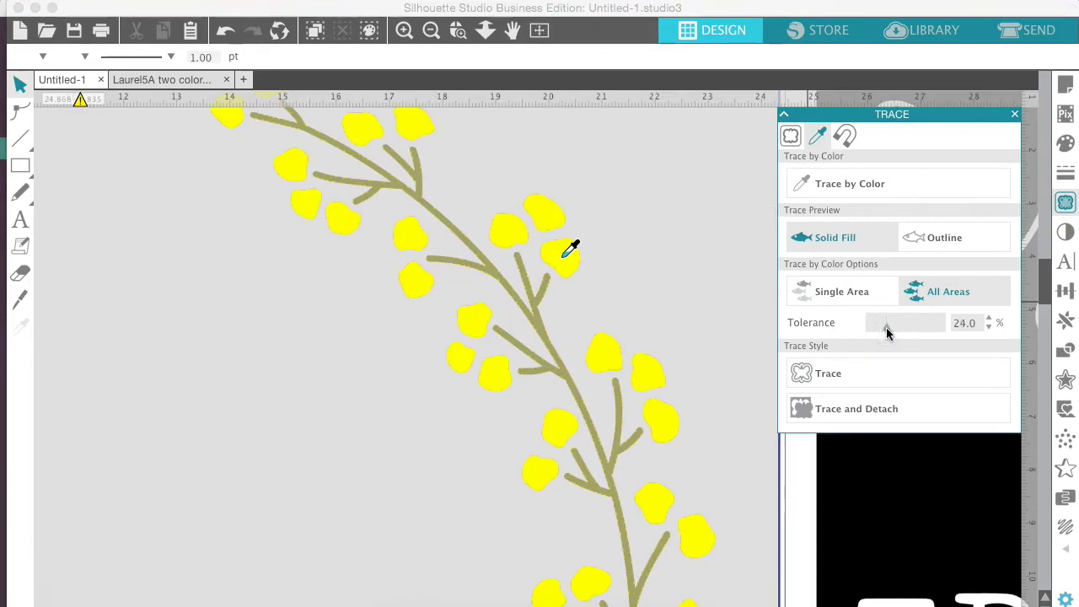
{"action": "left_click", "coordinate": [842, 398]}
{"action": "left_click", "coordinate": [831, 373]}
Sample the olive stem colour and trace the stems at 29% tolerance.
{"action": "left_click", "coordinate": [831, 185]}
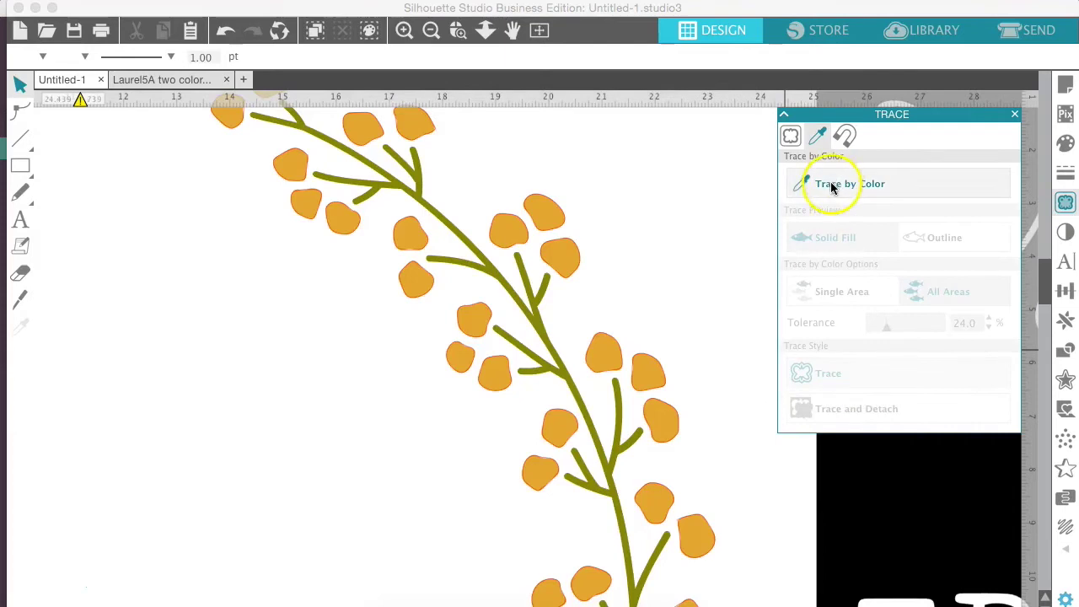
{"action": "left_click", "coordinate": [537, 306]}
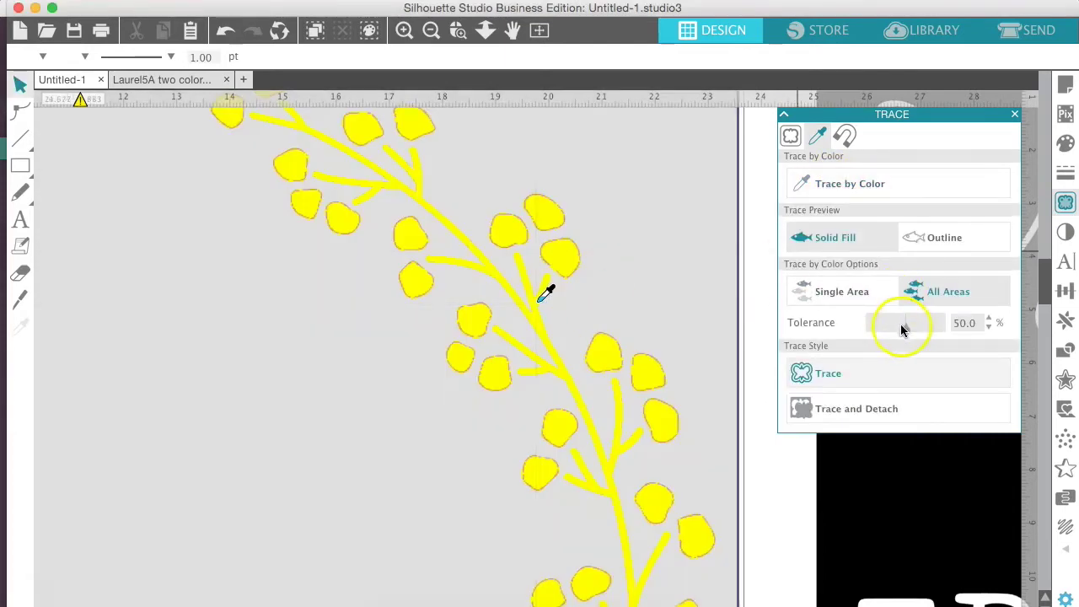
{"action": "left_click_drag", "start_coordinate": [892, 335], "coordinate": [891, 329]}
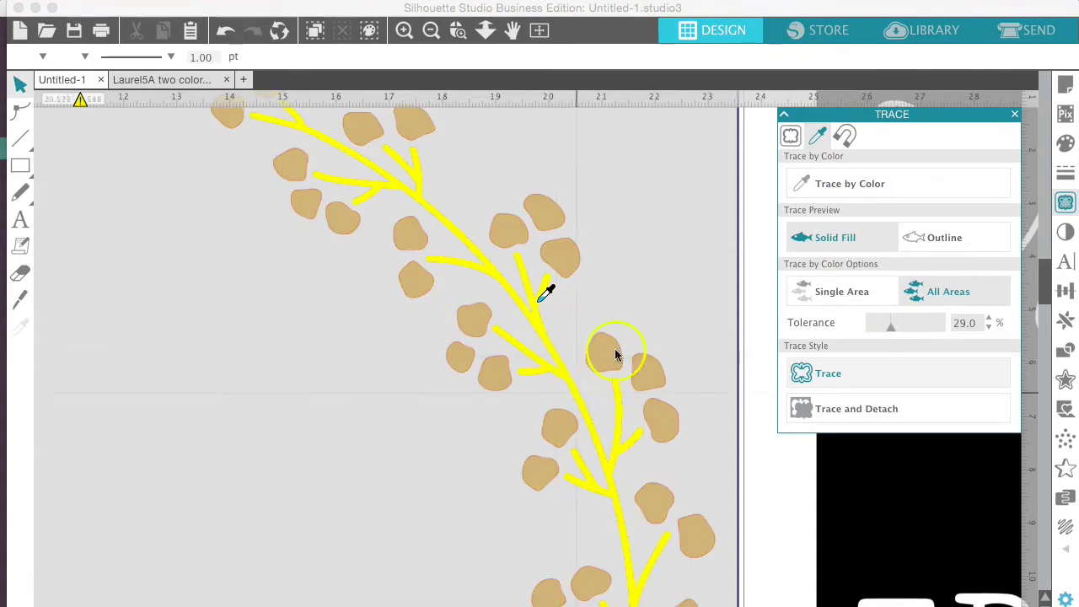
{"action": "left_click", "coordinate": [829, 373]}
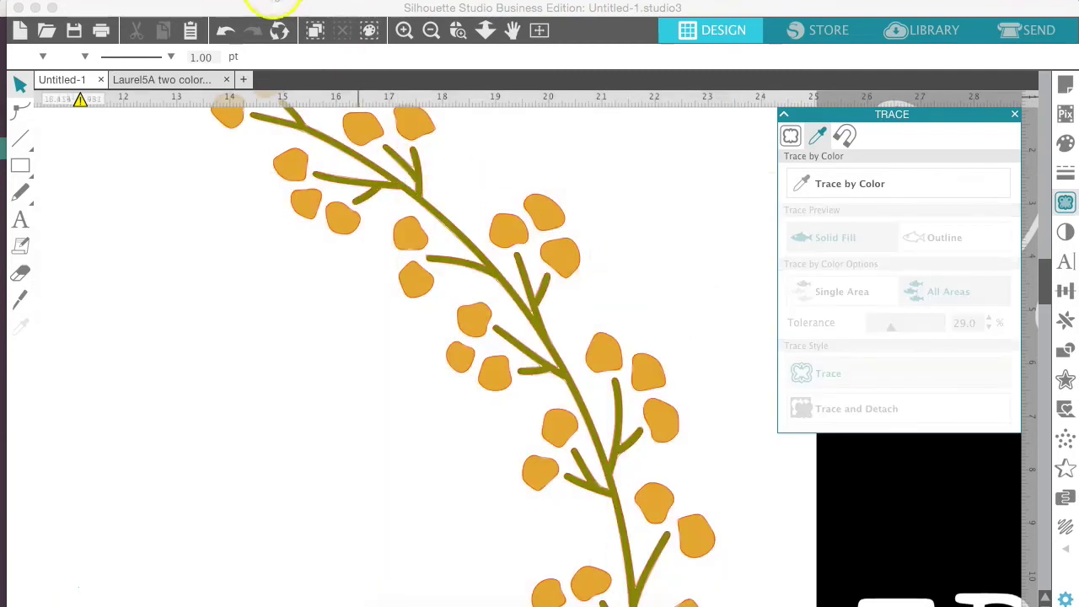
Zoom out, move the wreath image off its traces, and select the pink trace.
{"action": "left_click", "coordinate": [430, 32]}
{"action": "left_click", "coordinate": [429, 32]}
{"action": "left_click", "coordinate": [428, 34]}
{"action": "left_click", "coordinate": [413, 393]}
{"action": "scroll", "coordinate": [413, 392], "scroll_direction": "down", "scroll_amount": 4}
{"action": "left_click", "coordinate": [413, 441]}
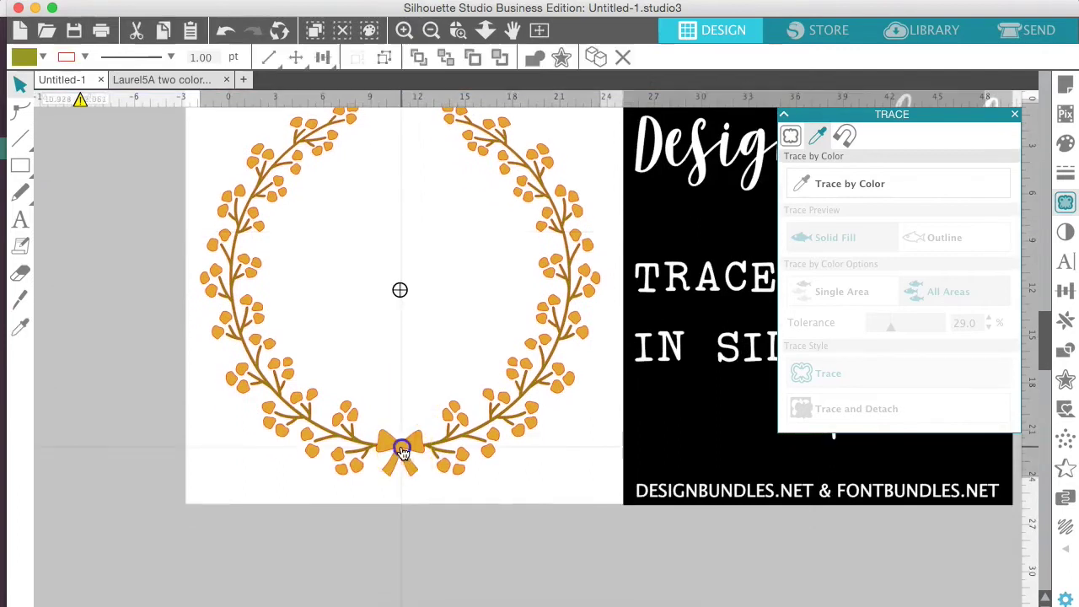
{"action": "left_click_drag", "start_coordinate": [402, 453], "coordinate": [357, 526]}
{"action": "left_click", "coordinate": [402, 458]}
{"action": "left_click", "coordinate": [402, 443]}
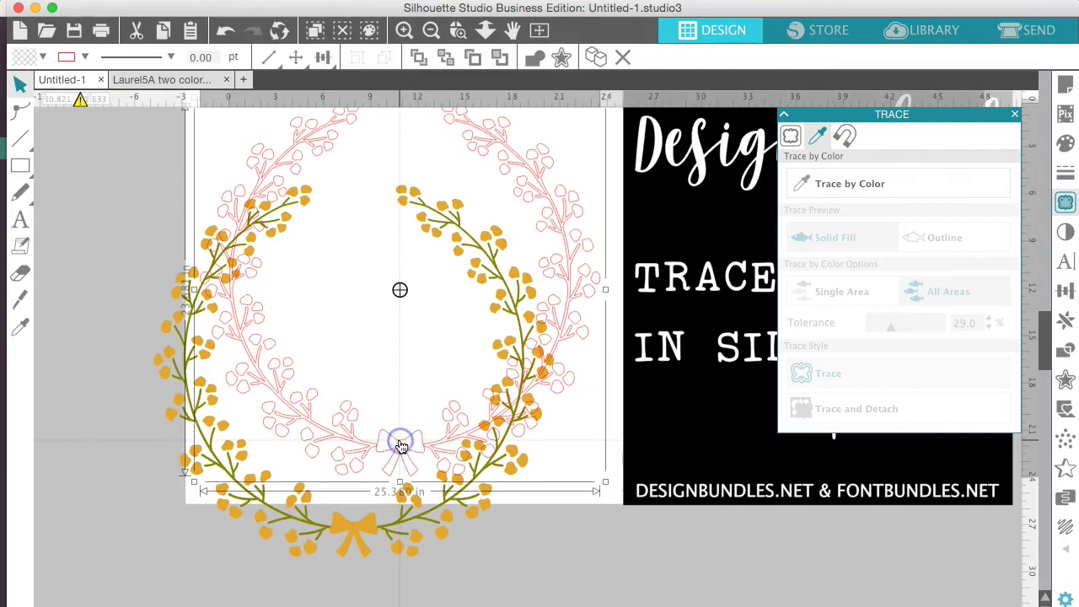
Try red and green fills on the wreath traces, then undo them.
{"action": "left_click", "coordinate": [42, 57]}
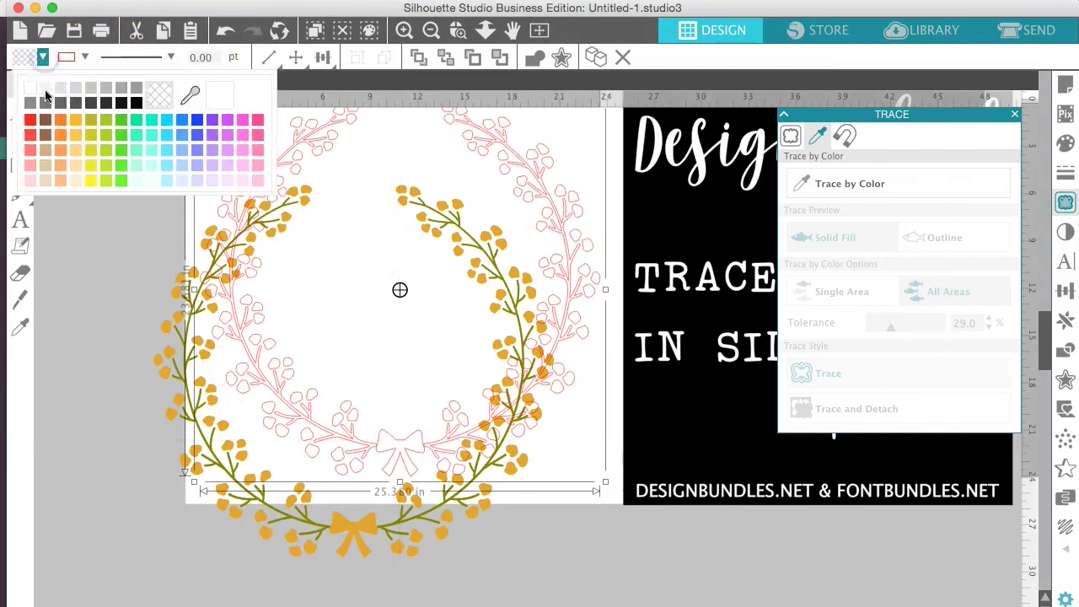
{"action": "left_click", "coordinate": [30, 119]}
{"action": "left_click", "coordinate": [273, 332]}
{"action": "left_click", "coordinate": [470, 467]}
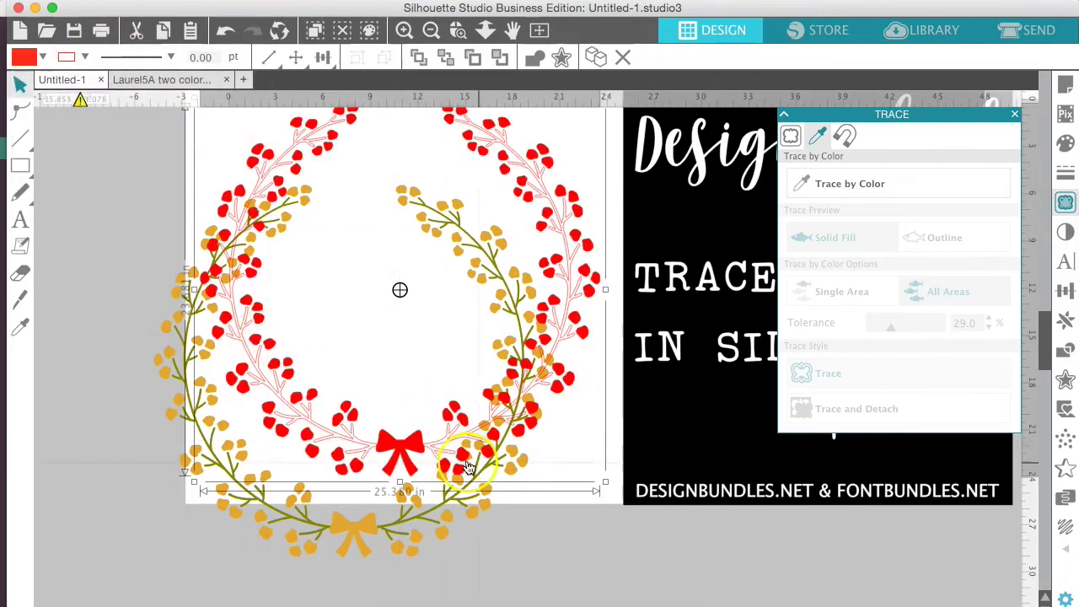
{"action": "left_click", "coordinate": [430, 451]}
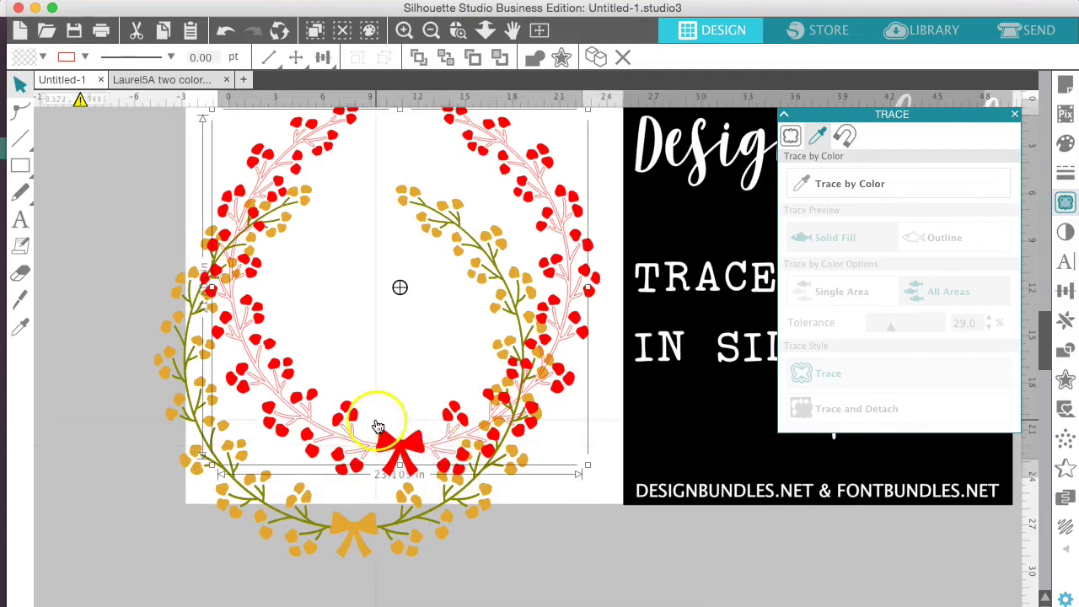
{"action": "left_click", "coordinate": [43, 57]}
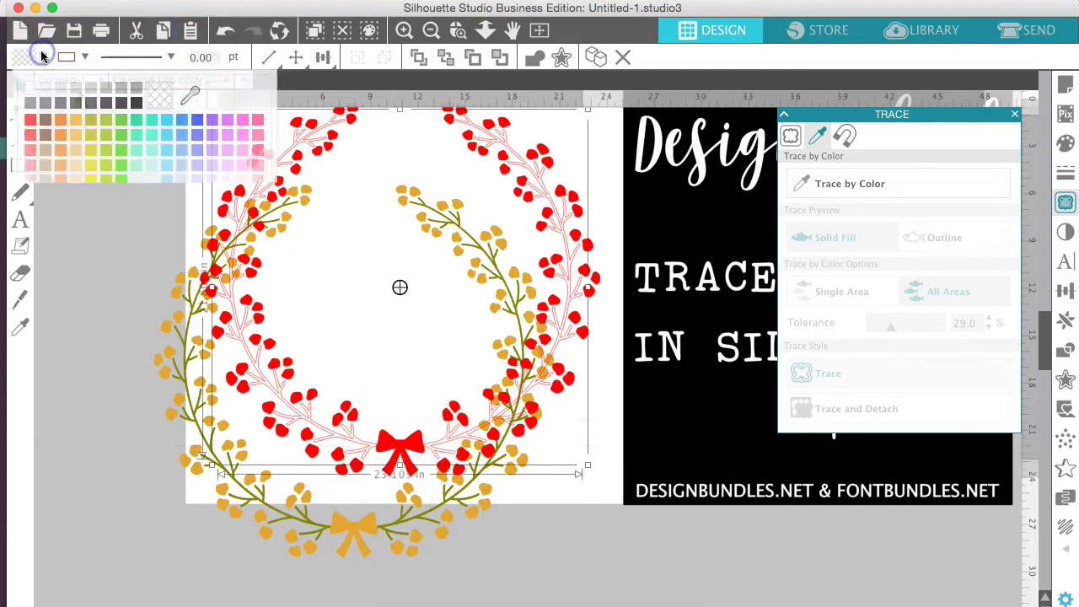
{"action": "left_click", "coordinate": [105, 119]}
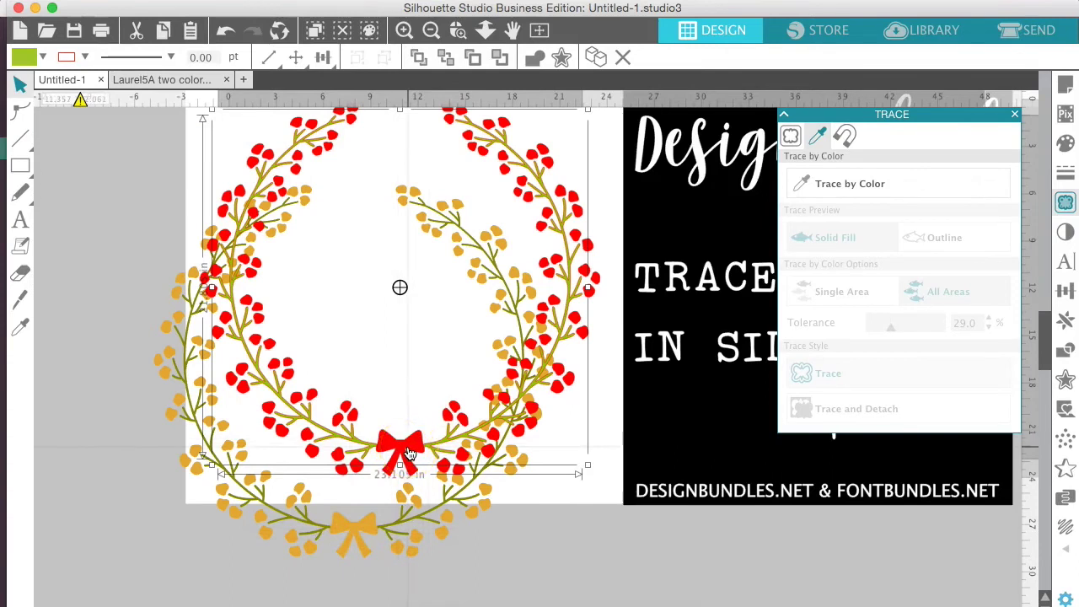
{"action": "key", "text": "super+z"}
{"action": "key", "text": "super+z"}
{"action": "key", "text": "super+z"}
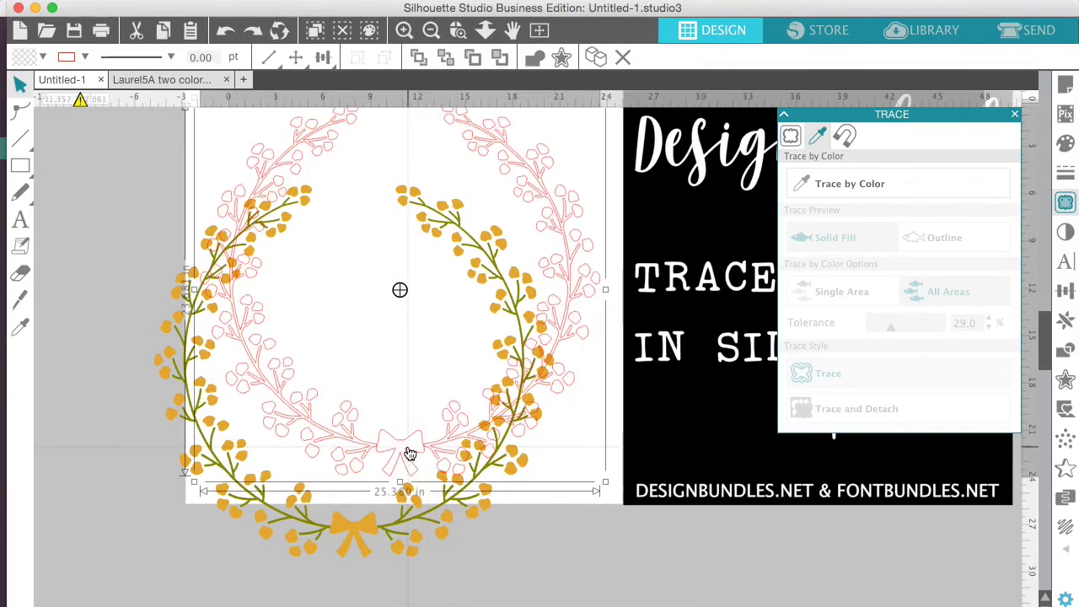
{"action": "key", "text": "super+z"}
Delete the leafy and branch pink traces and the original wreath image.
{"action": "left_click", "coordinate": [400, 441]}
{"action": "left_click", "coordinate": [400, 444]}
{"action": "key", "text": "Delete"}
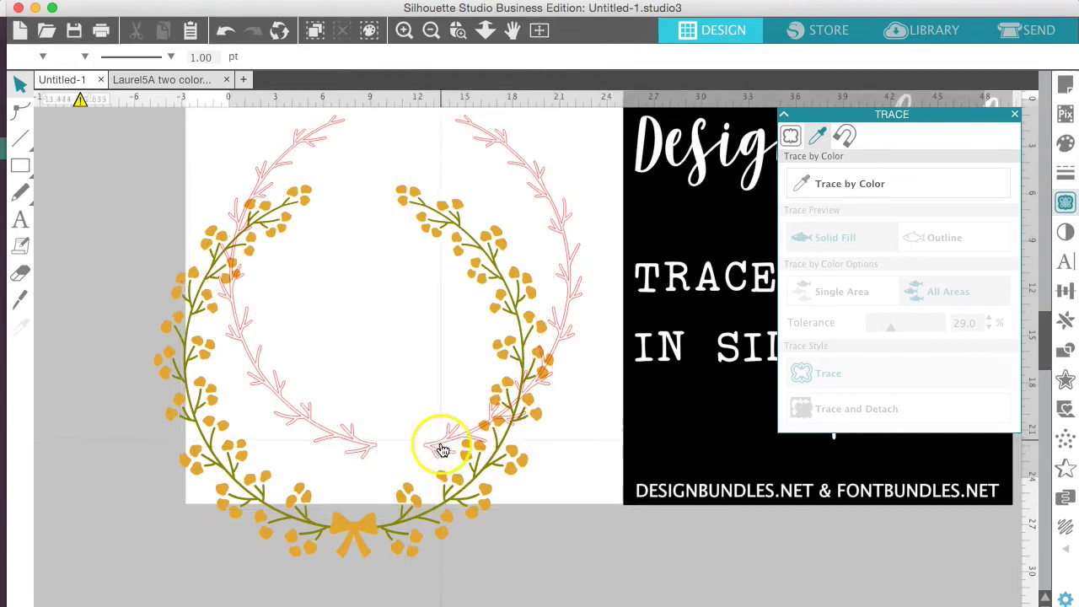
{"action": "left_click", "coordinate": [432, 449]}
{"action": "key", "text": "Delete"}
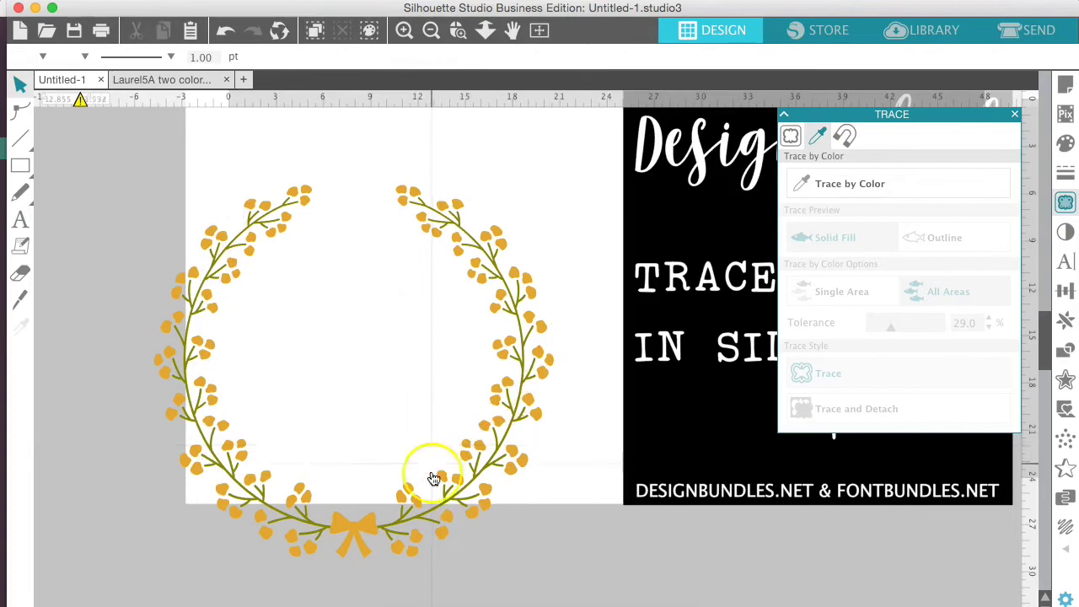
{"action": "left_click", "coordinate": [350, 532]}
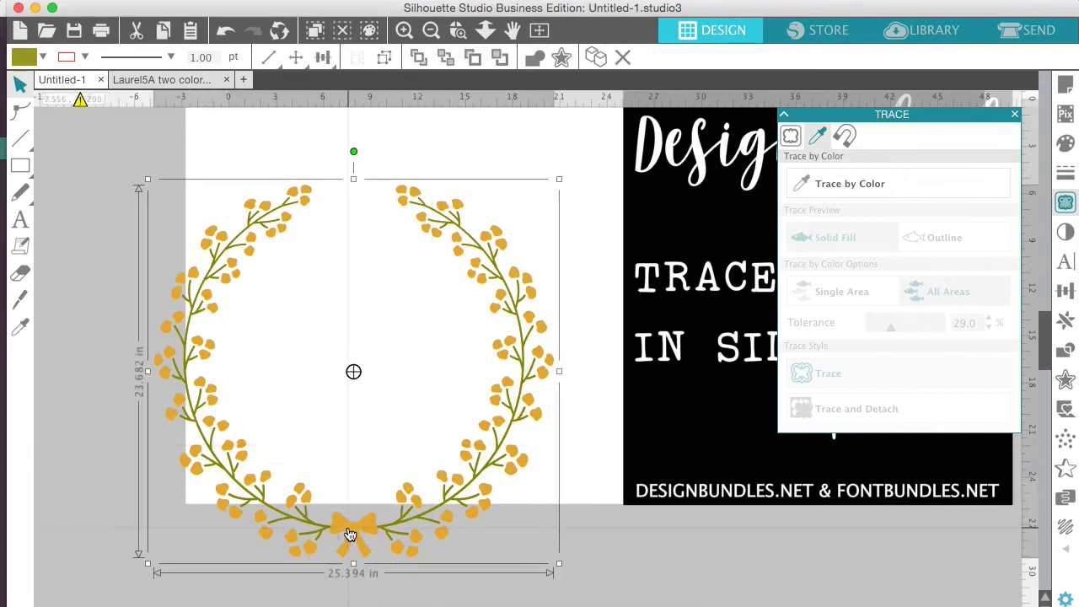
{"action": "key", "text": "Delete"}
{"action": "left_click", "coordinate": [229, 490]}
{"action": "scroll", "coordinate": [228, 489], "scroll_direction": "up", "scroll_amount": 4}
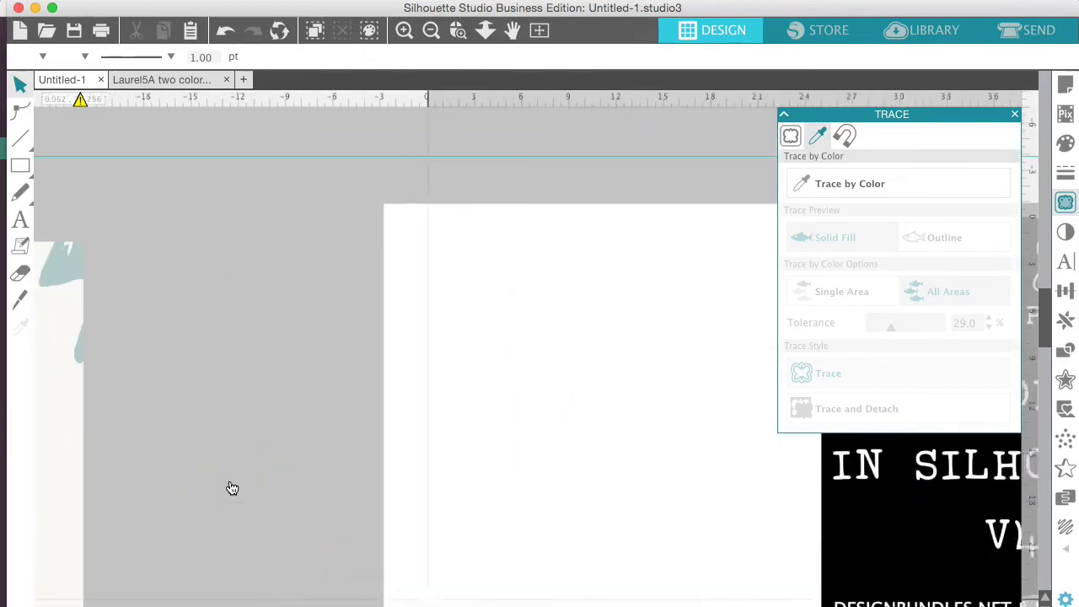
Place the lightning-bolt pattern on the page, scaled down and positioned on the mat.
{"action": "left_click_drag", "start_coordinate": [70, 446], "coordinate": [729, 381]}
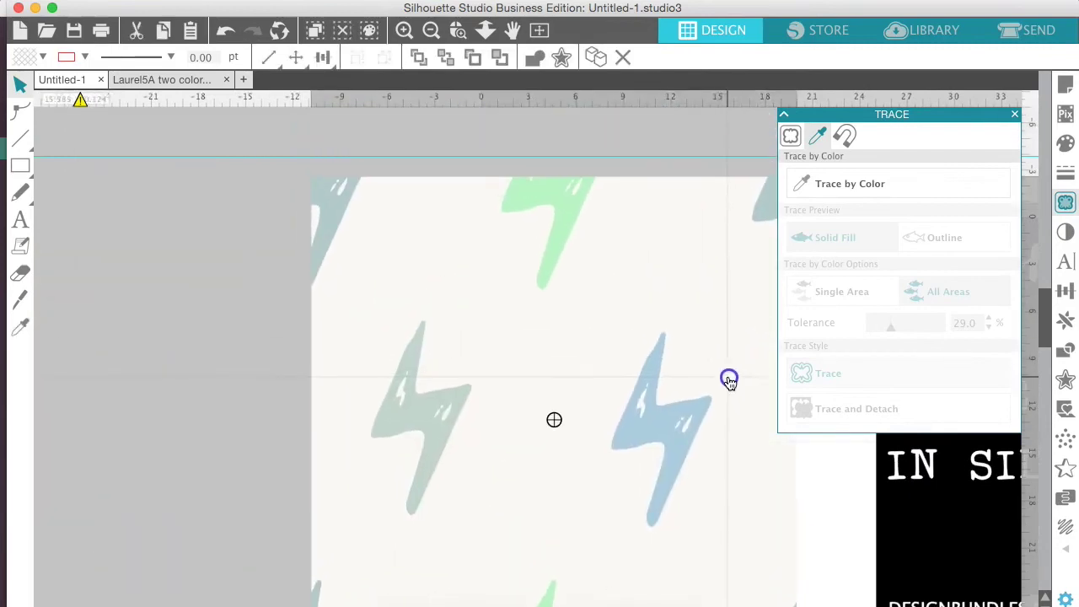
{"action": "scroll", "coordinate": [730, 382], "scroll_direction": "right", "scroll_amount": 5}
{"action": "scroll", "coordinate": [730, 381], "scroll_direction": "down", "scroll_amount": 2}
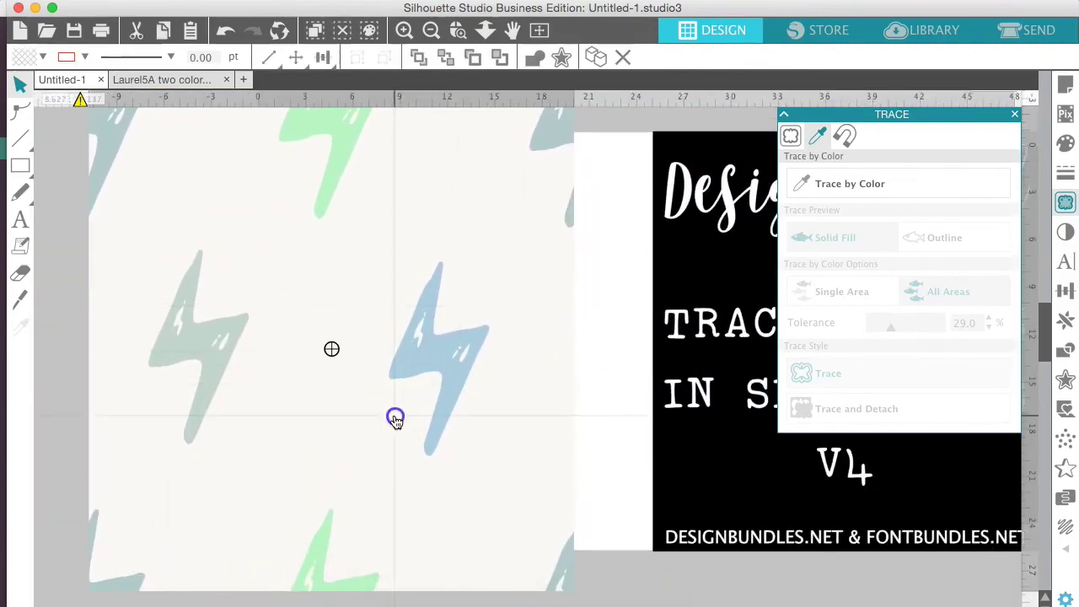
{"action": "left_click_drag", "start_coordinate": [582, 596], "coordinate": [469, 516]}
{"action": "left_click_drag", "start_coordinate": [376, 407], "coordinate": [525, 434]}
Magnet-trace the blue bolt by painting over it and create its cut outline.
{"action": "left_click", "coordinate": [845, 135]}
{"action": "left_click", "coordinate": [844, 140]}
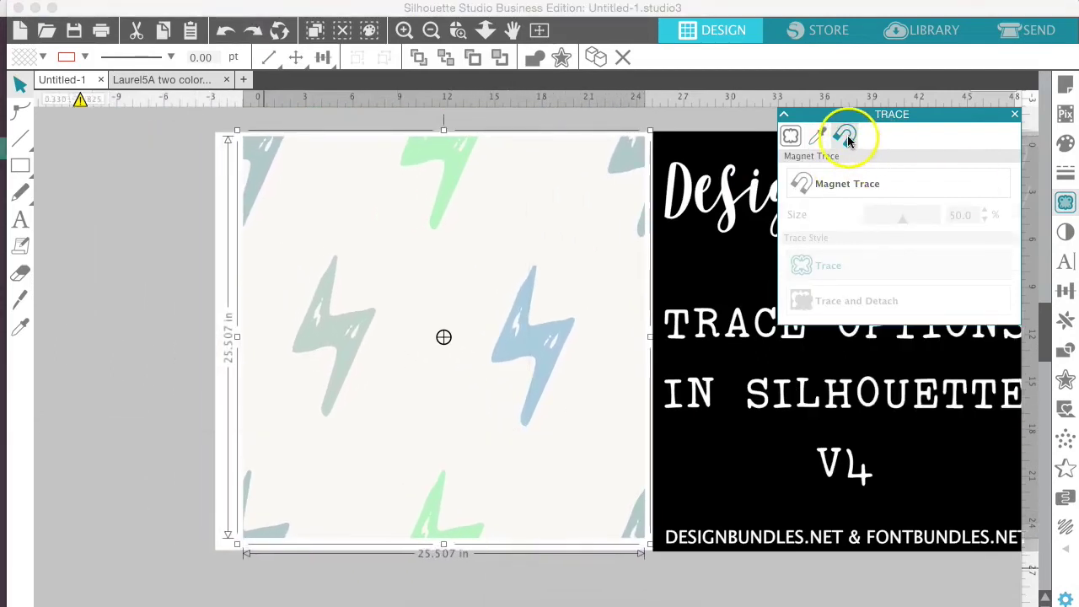
{"action": "left_click", "coordinate": [822, 183]}
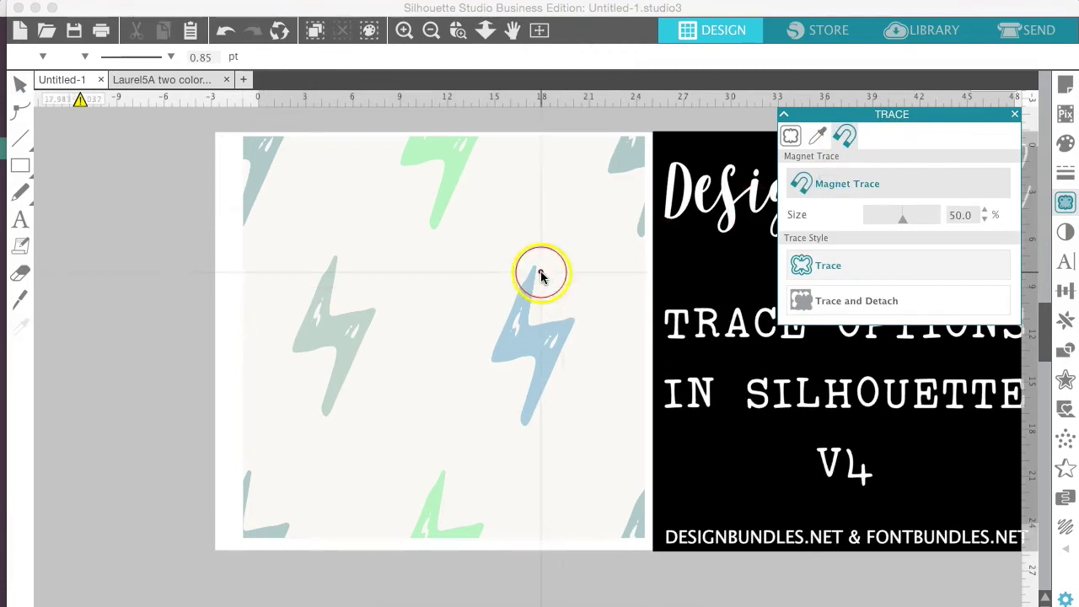
{"action": "mouse_move", "coordinate": [536, 268]}
{"action": "left_mouse_down"}
{"action": "mouse_move", "coordinate": [489, 357]}
{"action": "mouse_move", "coordinate": [530, 357]}
{"action": "mouse_move", "coordinate": [537, 368]}
{"action": "mouse_move", "coordinate": [526, 378]}
{"action": "mouse_move", "coordinate": [522, 426]}
{"action": "mouse_move", "coordinate": [568, 318]}
{"action": "left_mouse_up"}
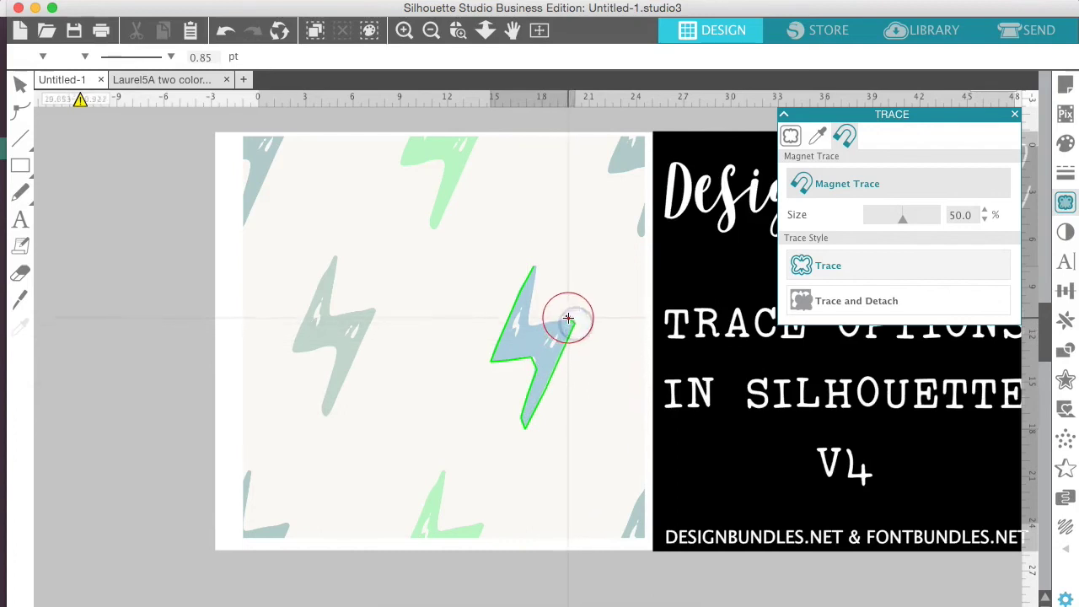
{"action": "left_click", "coordinate": [529, 303]}
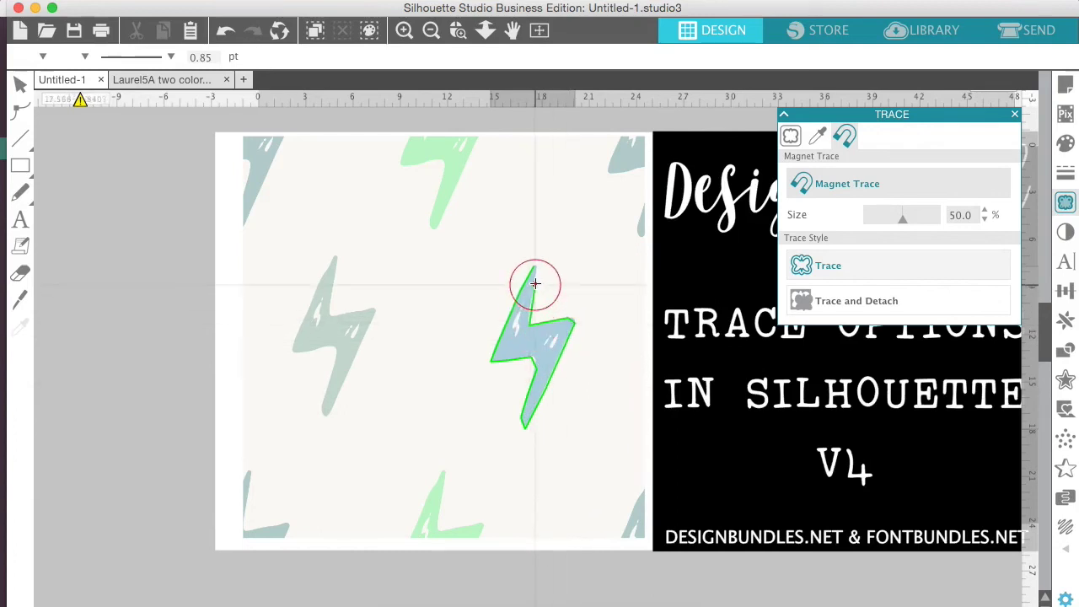
{"action": "left_click", "coordinate": [536, 266]}
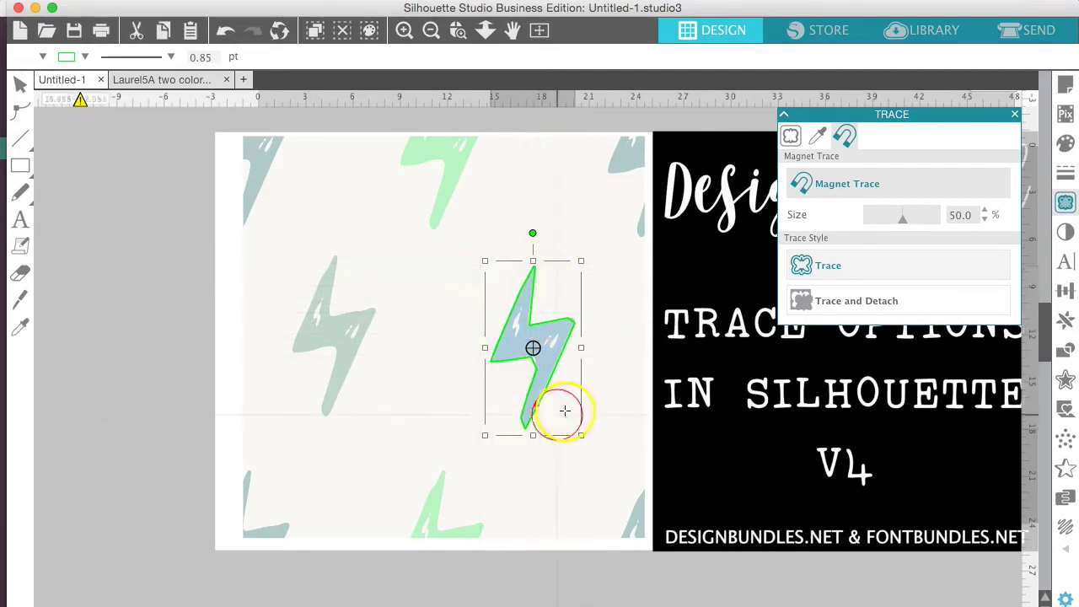
{"action": "left_click", "coordinate": [822, 267]}
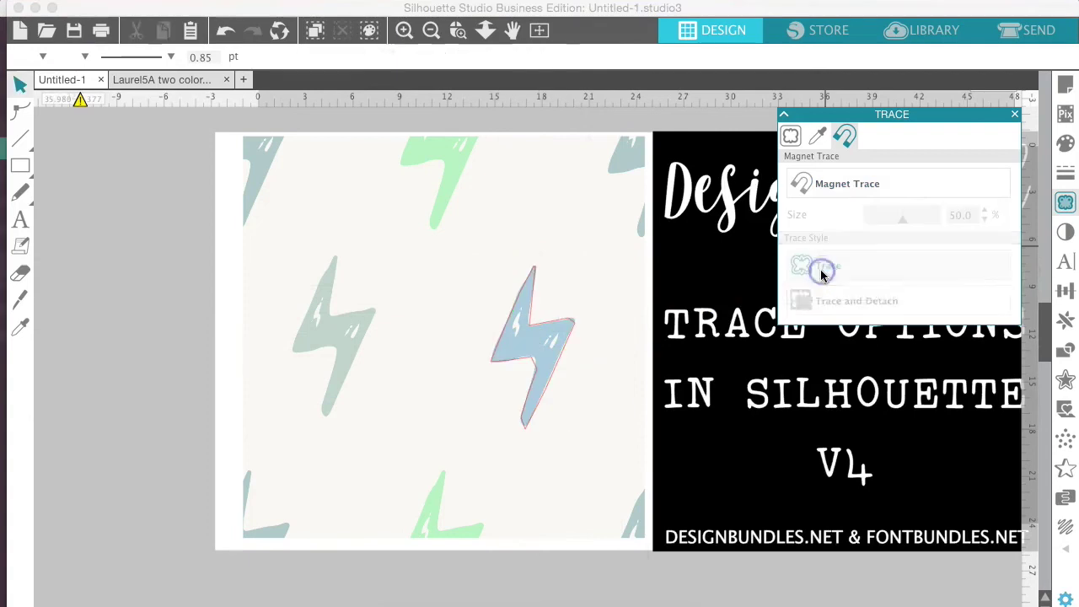
{"action": "left_click", "coordinate": [516, 343]}
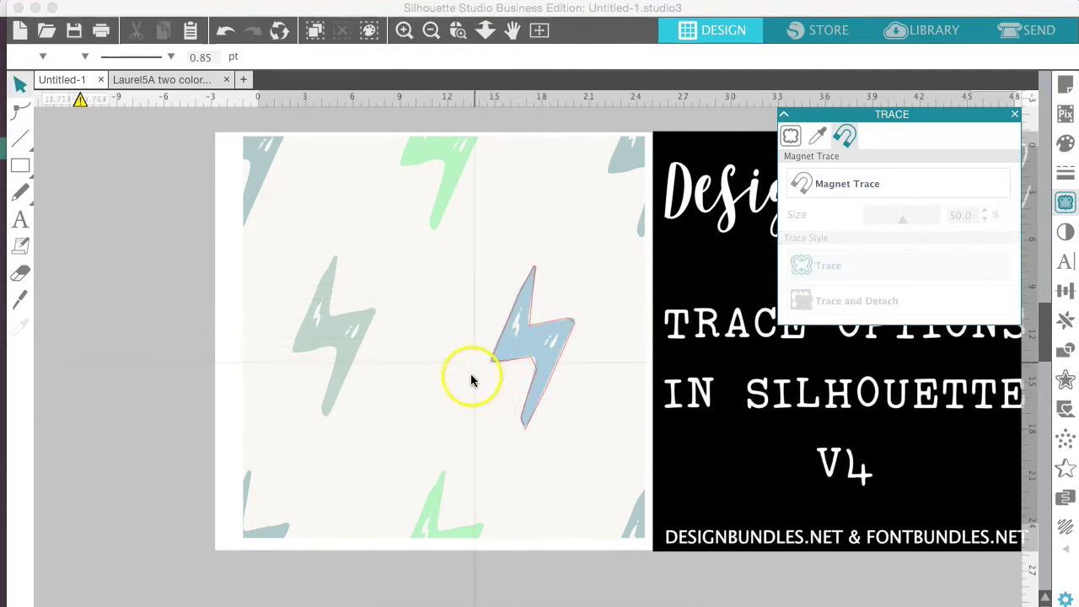
Drag the pattern image to the left and give the red bolt outline a yellow fill.
{"action": "mouse_move", "coordinate": [481, 410]}
{"action": "left_mouse_down"}
{"action": "mouse_move", "coordinate": [214, 489]}
{"action": "mouse_move", "coordinate": [144, 492]}
{"action": "left_mouse_up"}
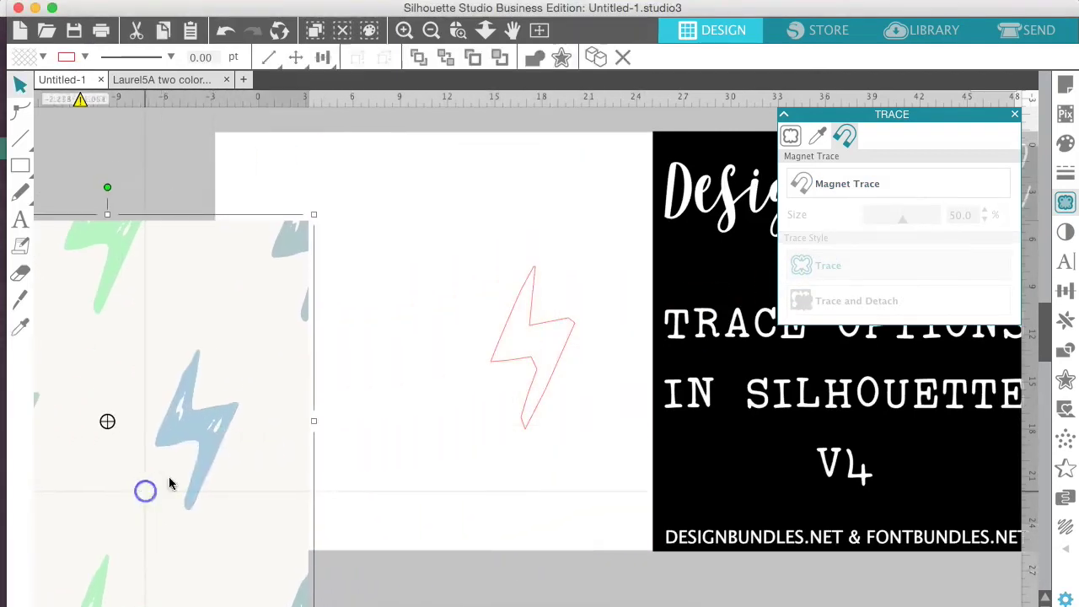
{"action": "left_click", "coordinate": [496, 358]}
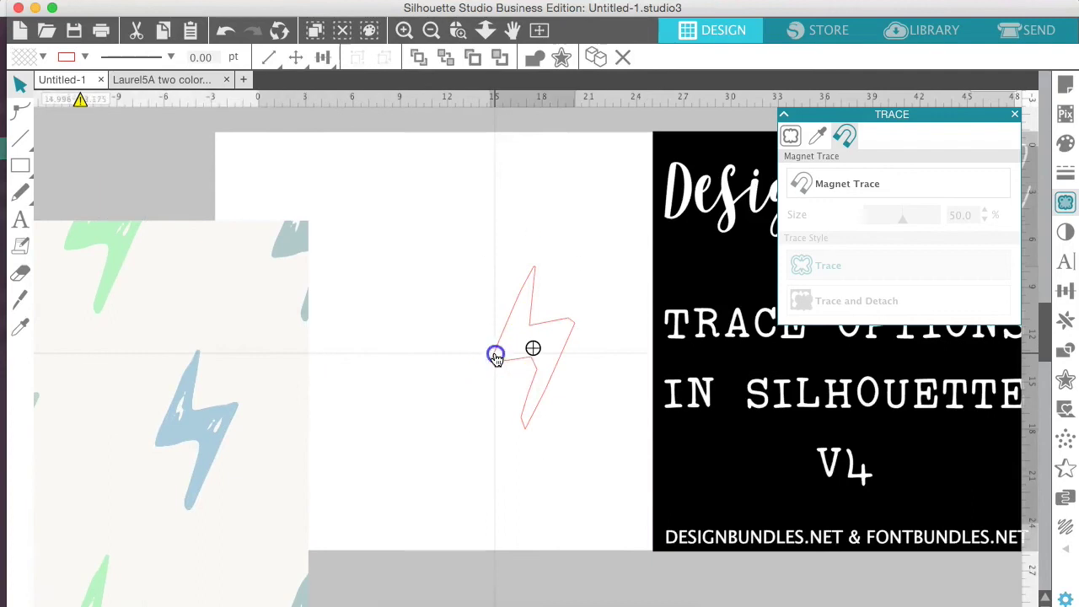
{"action": "left_click", "coordinate": [42, 57]}
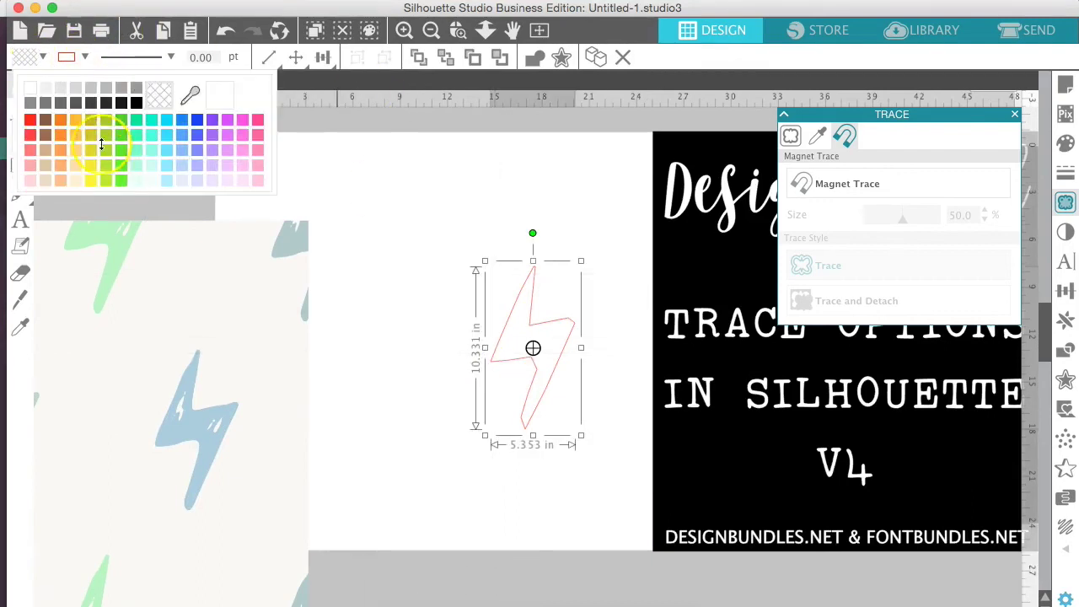
{"action": "left_click", "coordinate": [90, 180]}
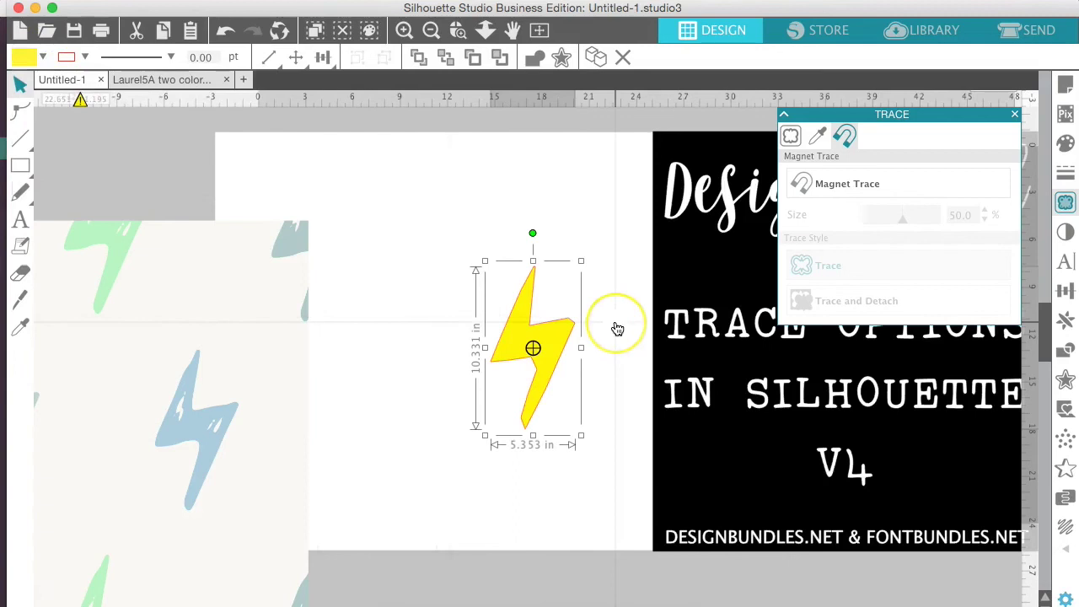